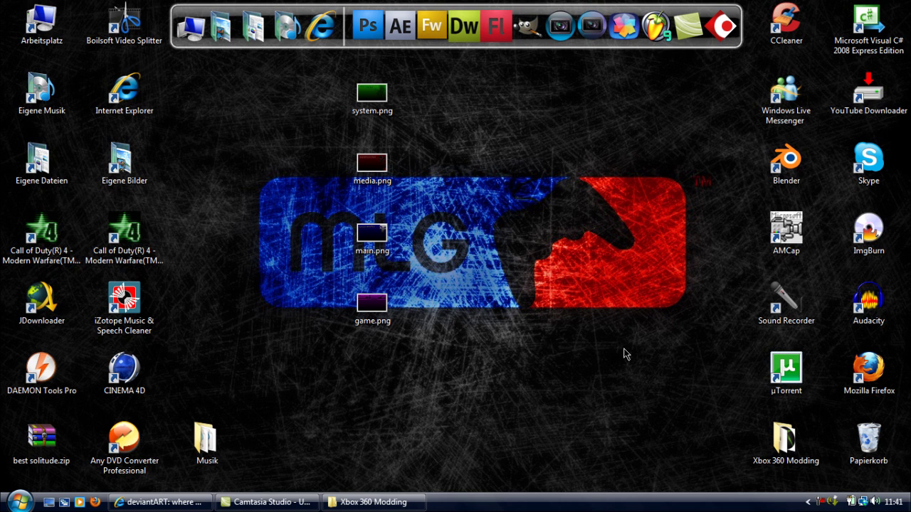
# Open the Xbox 360 Modding folder from its desktop icon.
pyautogui.doubleClick(797, 441)
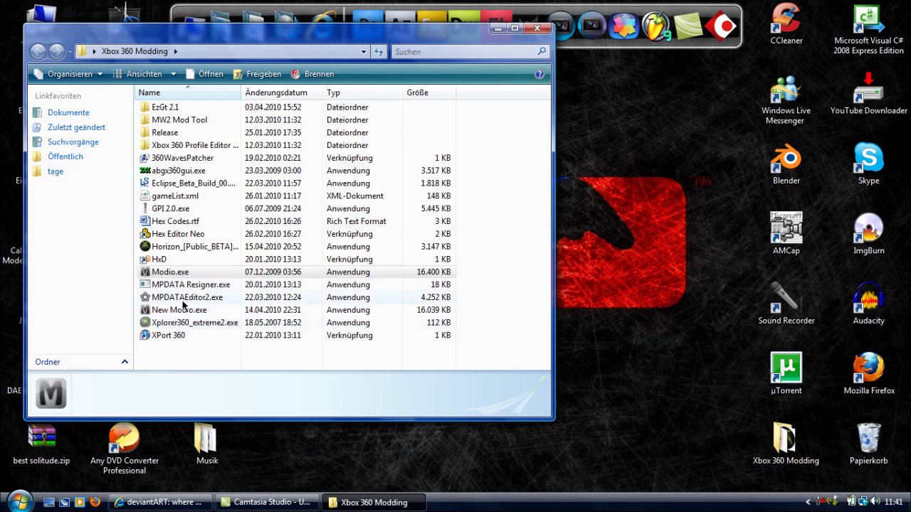
# Launch New Modio.exe from the Xbox 360 Modding folder.
pyautogui.click(183, 311)
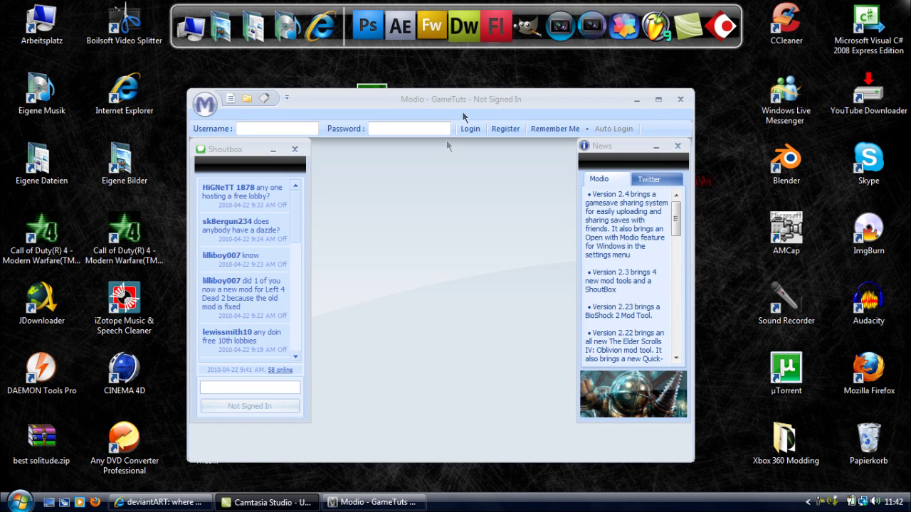
pyautogui.click(205, 105)
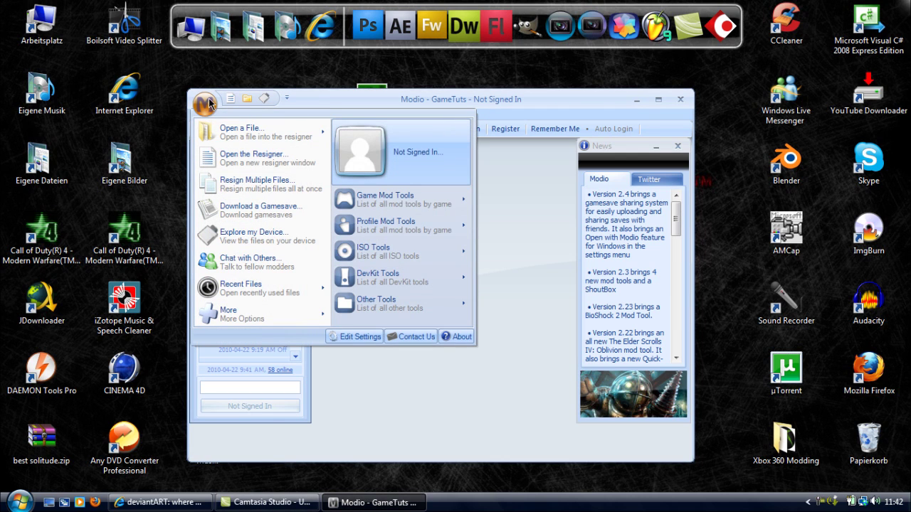
# Open Theme Creator from Modio's Other Tools menu.
pyautogui.moveTo(399, 303)
pyautogui.click(557, 334)
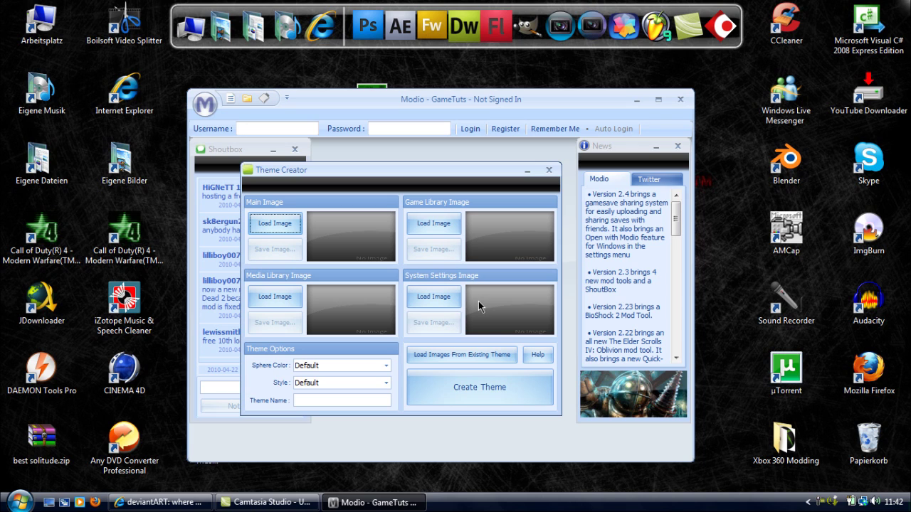
# Load main.png as the main image and game.png as the game library image.
pyautogui.click(281, 230)
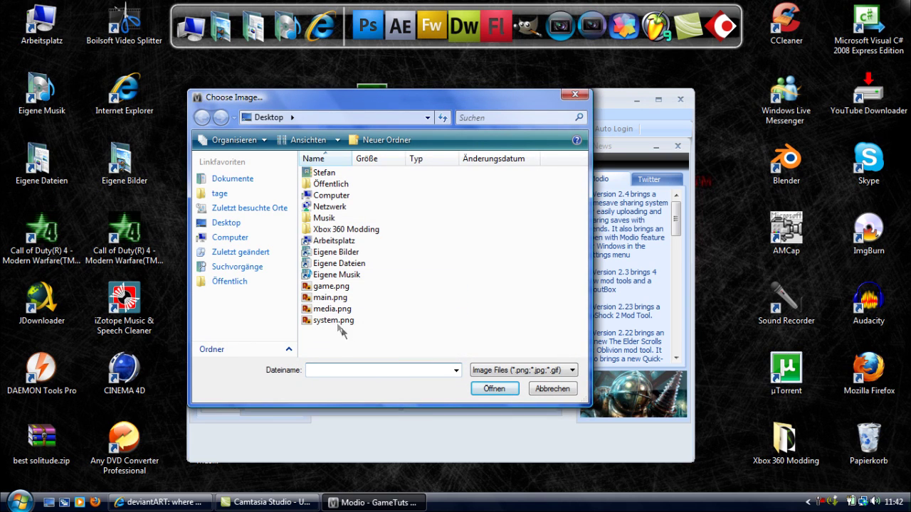
pyautogui.click(338, 303)
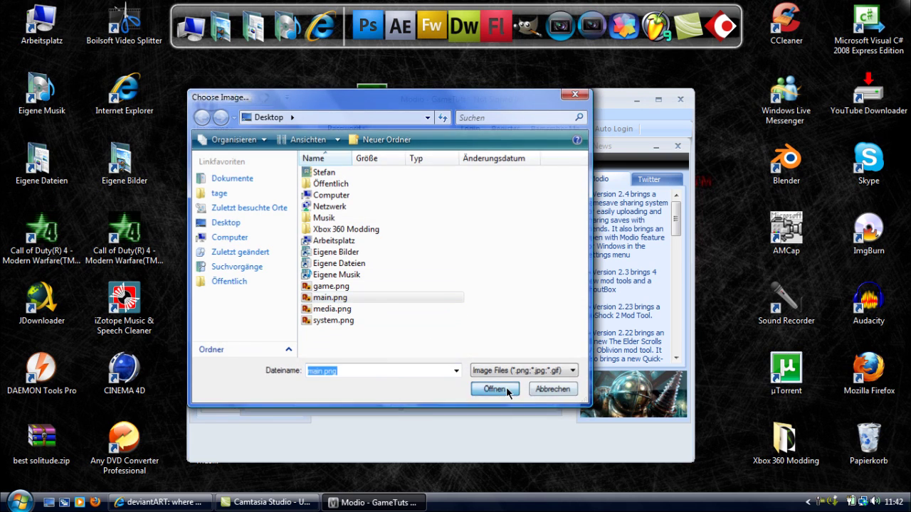
pyautogui.click(494, 388)
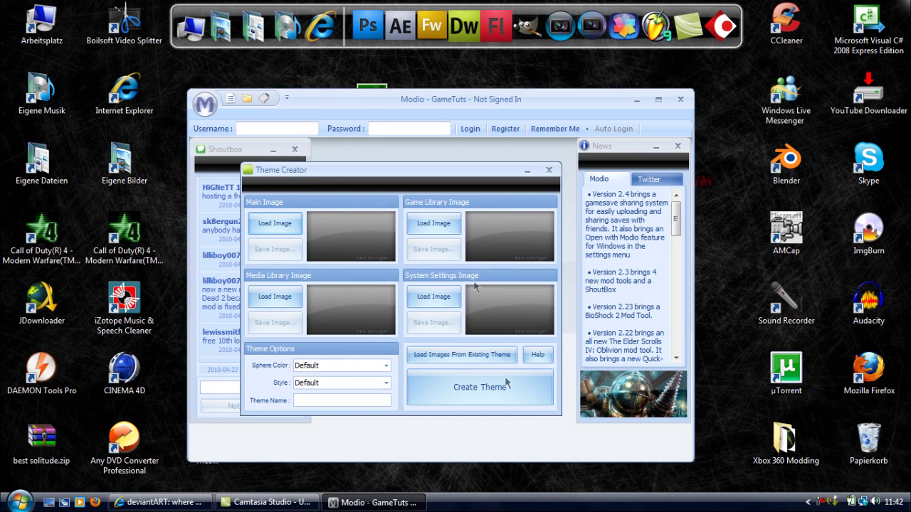
pyautogui.click(435, 226)
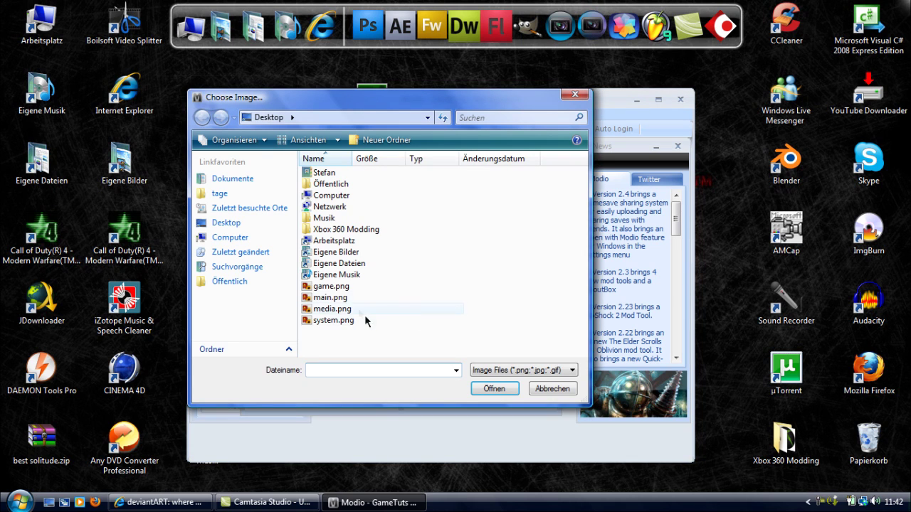
pyautogui.click(332, 286)
pyautogui.click(495, 388)
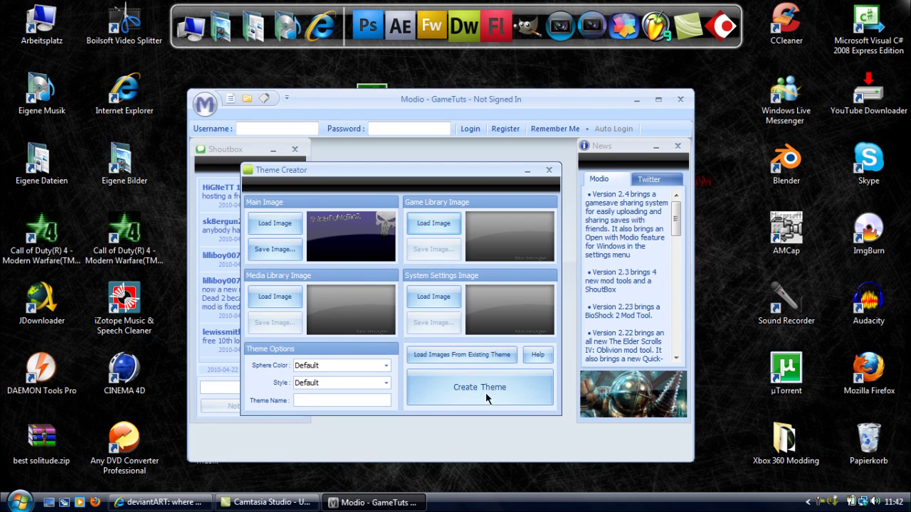
# Load media.png as the media library image and system.png as the system settings image.
pyautogui.click(281, 299)
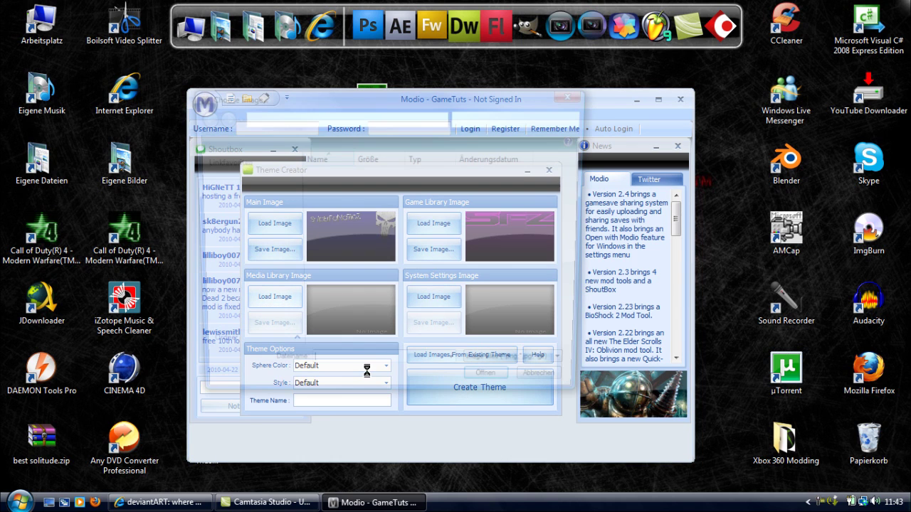
pyautogui.click(356, 315)
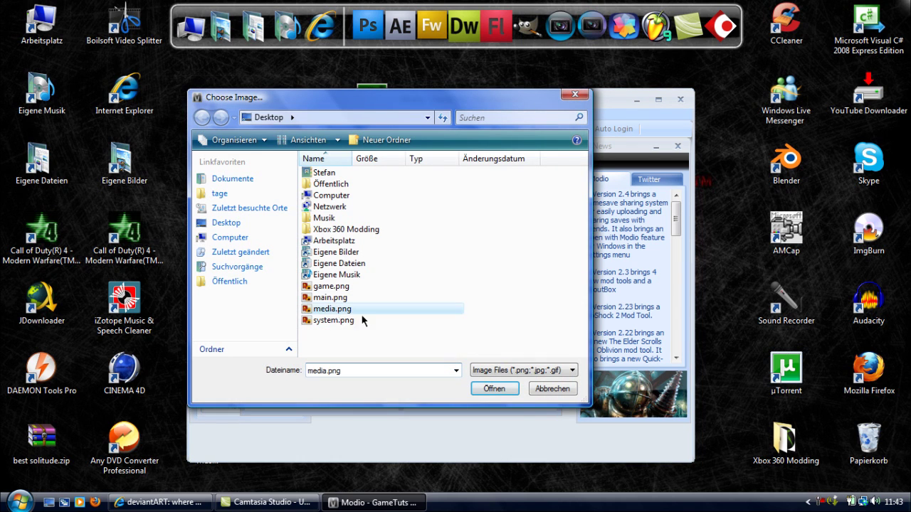
pyautogui.click(501, 390)
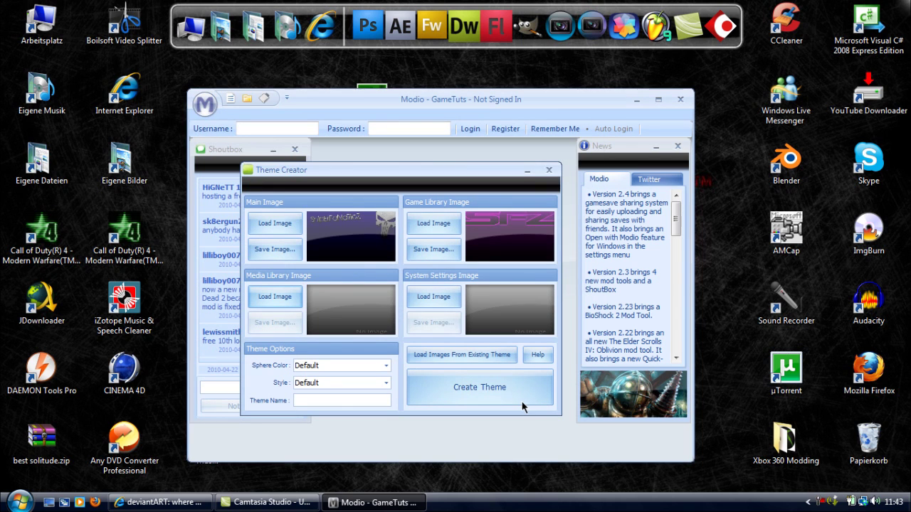
pyautogui.click(436, 304)
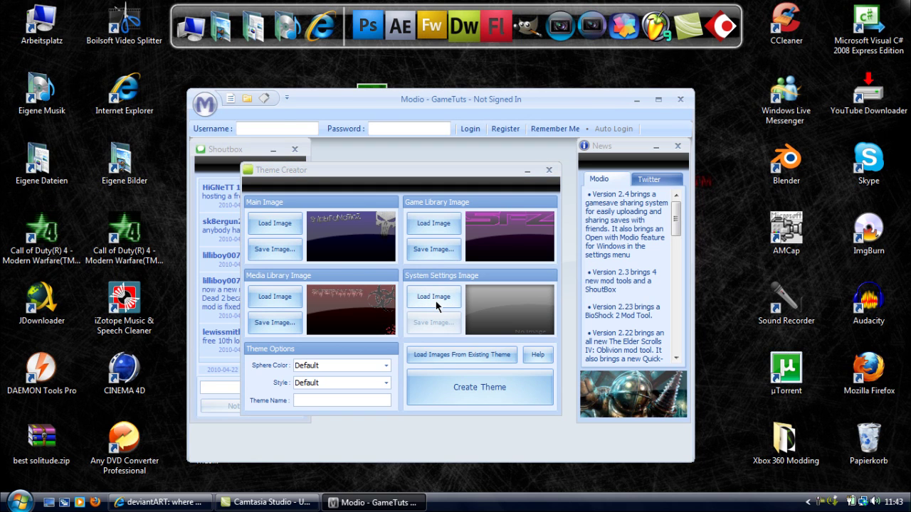
pyautogui.click(317, 320)
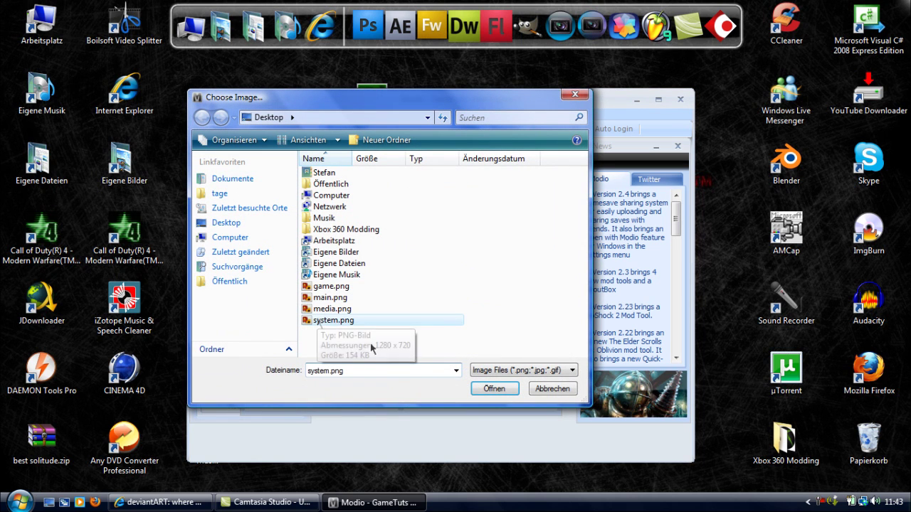
pyautogui.click(493, 389)
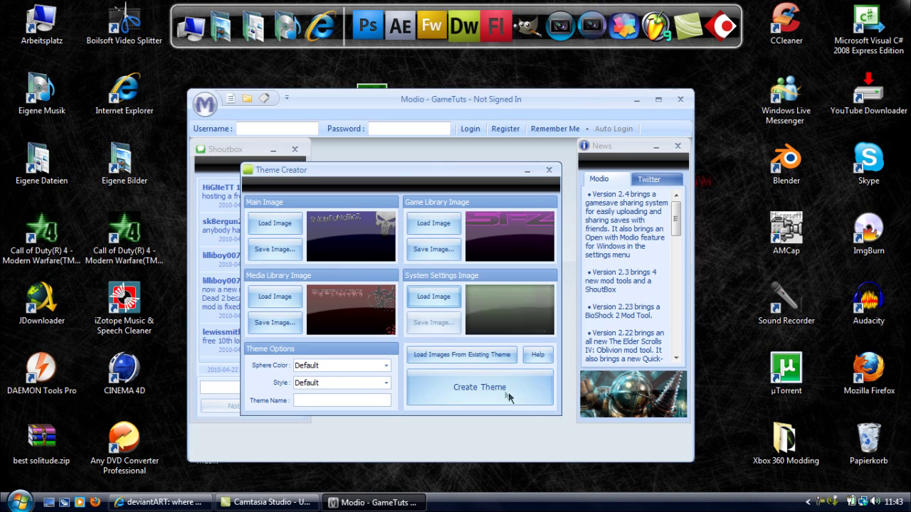
# Set the sphere colour to Black and keep the Default style.
pyautogui.click(387, 367)
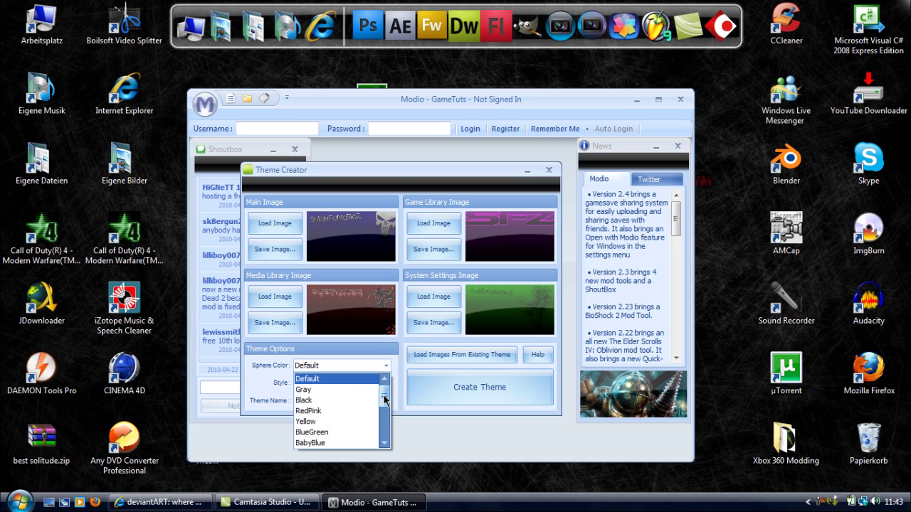
pyautogui.moveTo(382, 396)
pyautogui.mouseDown()
pyautogui.moveTo(387, 428)
pyautogui.moveTo(384, 384)
pyautogui.mouseUp()
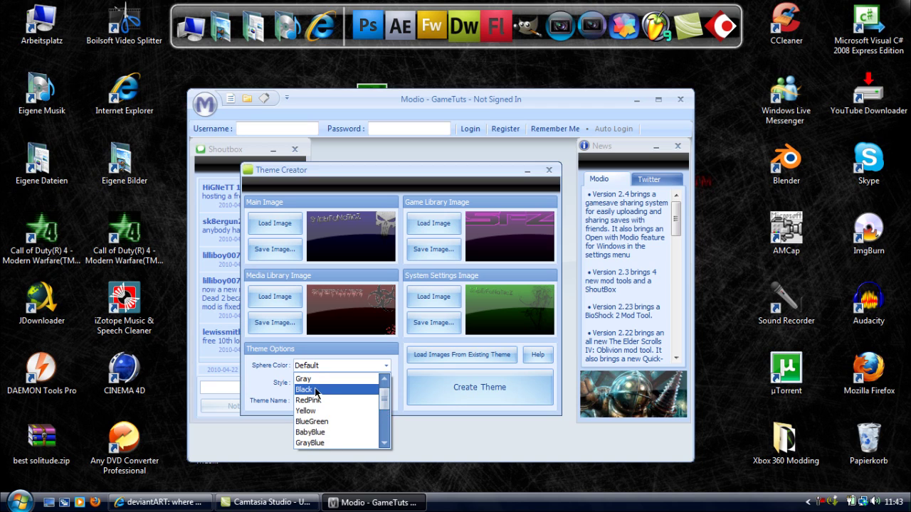
pyautogui.click(314, 388)
pyautogui.click(388, 385)
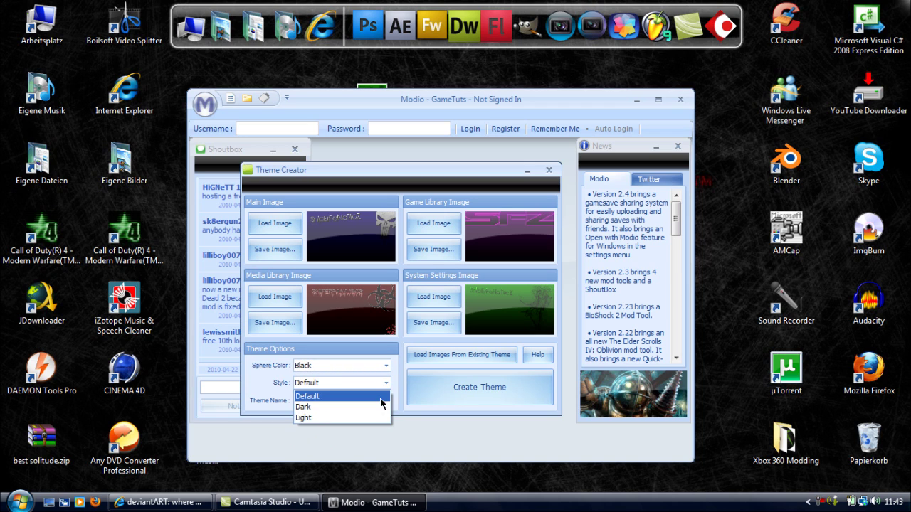
pyautogui.click(380, 400)
# Enter the theme name 'SnIpErFaNaTiicZ by SnIpErFaNaTiicZ^^'.
pyautogui.click(341, 403)
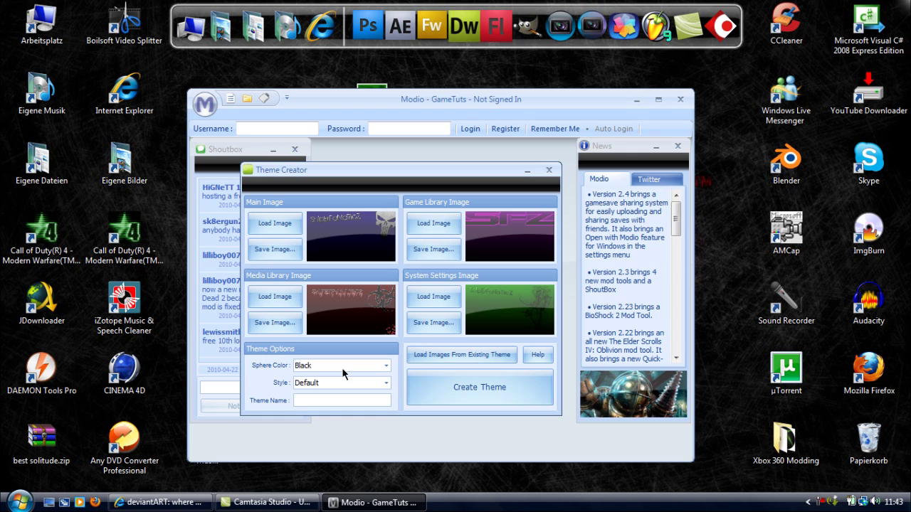
pyautogui.write('SnI')
pyautogui.write('pErFa')
pyautogui.write('NaTiic')
pyautogui.write('Z by ')
pyautogui.write('SnIp')
pyautogui.write('e')
pyautogui.press('BackSpace')
pyautogui.write('Er')
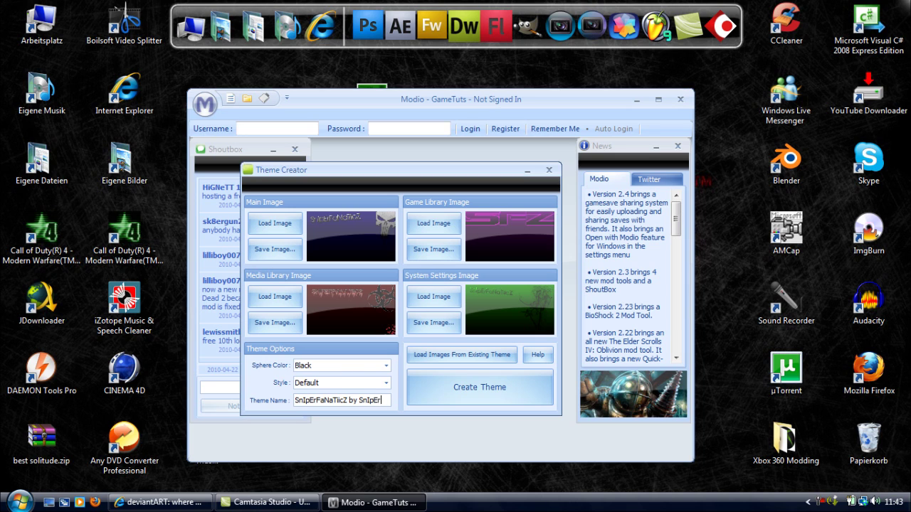
pyautogui.write('FaNaTi')
pyautogui.write('icZ^^')
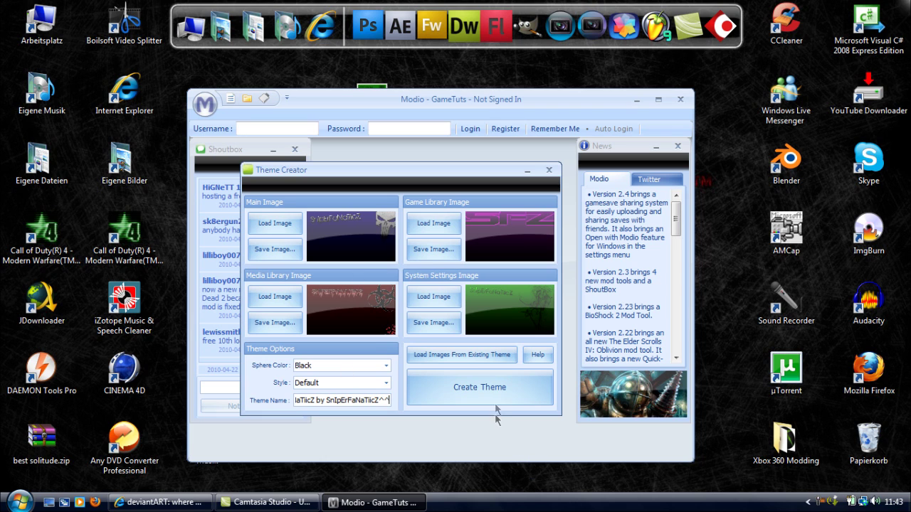
# Build the theme, save it to the Desktop as SnIpErFaNaTiicZ, then hide Modio.
pyautogui.click(491, 394)
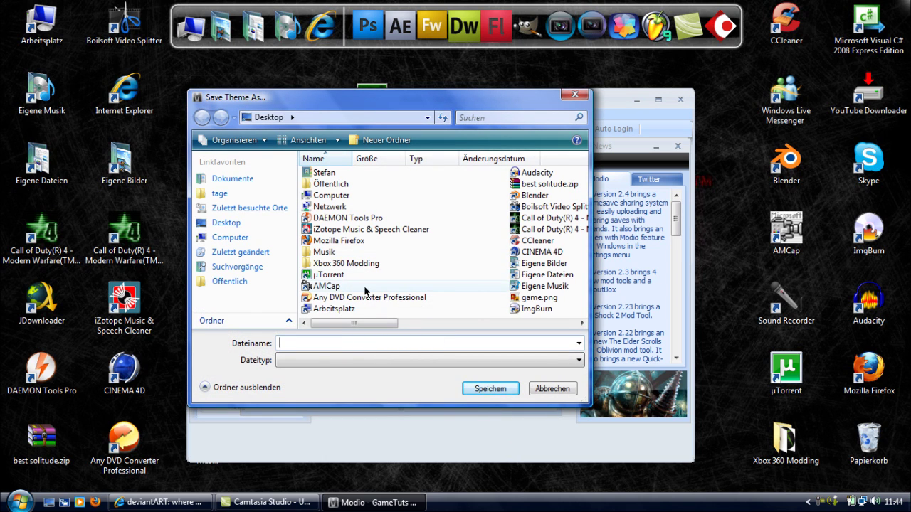
pyautogui.write('j')
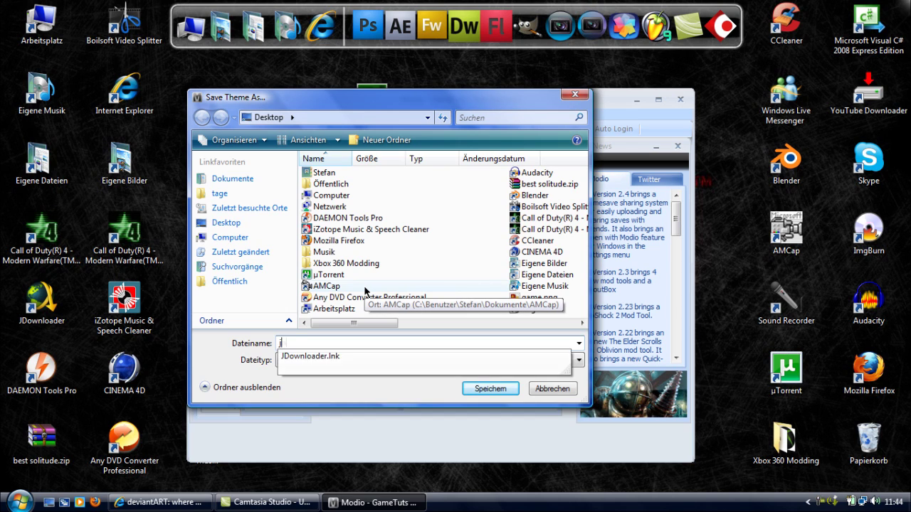
pyautogui.write('ndfhmn')
pyautogui.press('BackSpace')
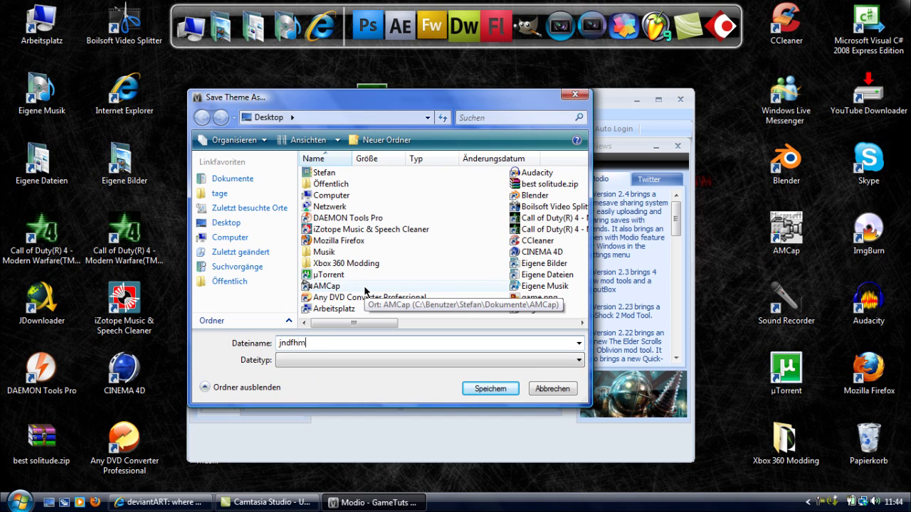
pyautogui.press('BackSpace')
pyautogui.press('BackSpace')
pyautogui.press('BackSpace')
pyautogui.press('BackSpace')
pyautogui.write('SnI')
pyautogui.write('pErFaN')
pyautogui.write('aTiicZ')
pyautogui.click(490, 388)
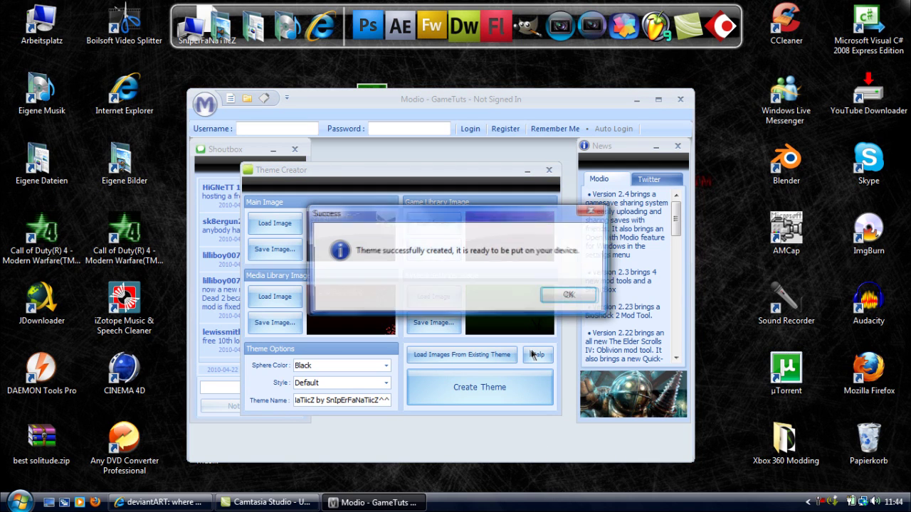
pyautogui.click(559, 299)
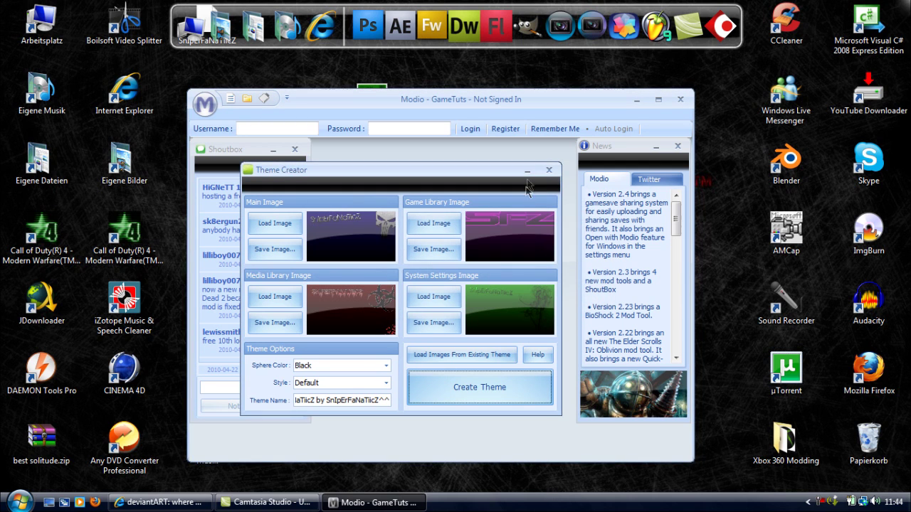
pyautogui.click(528, 171)
pyautogui.click(636, 101)
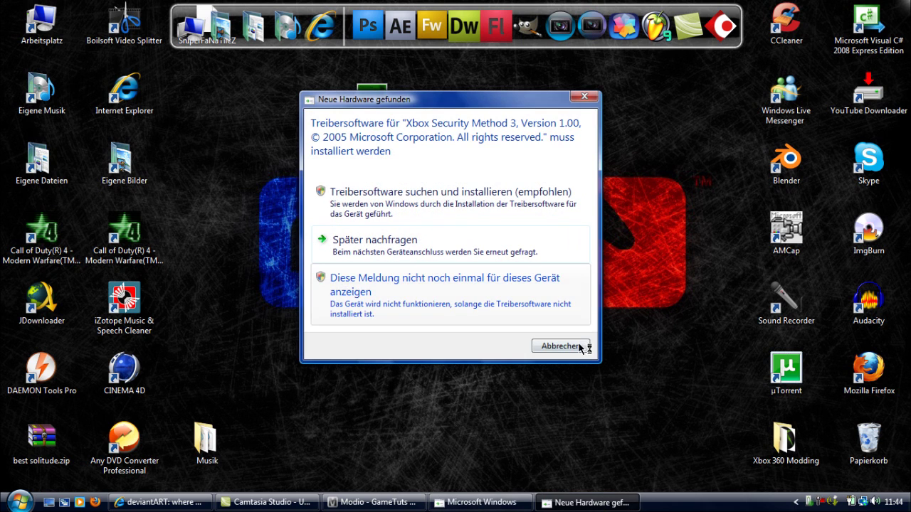
# Cancel the new-hardware driver prompt and the format request for the Xbox device.
pyautogui.click(581, 347)
pyautogui.click(540, 267)
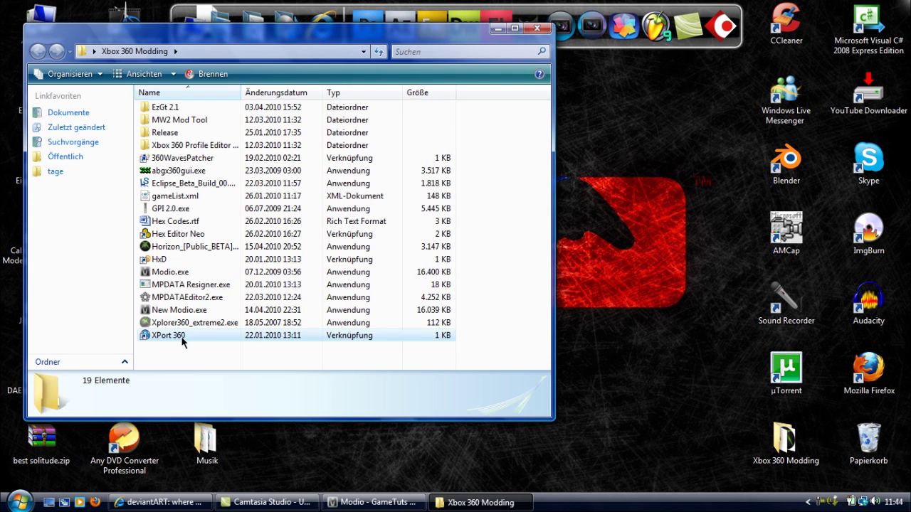
pyautogui.doubleClick(183, 338)
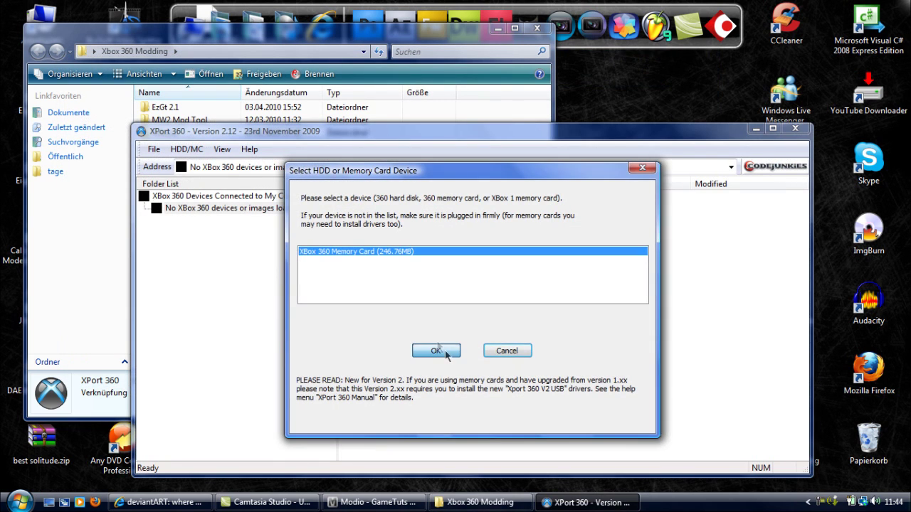
pyautogui.click(437, 351)
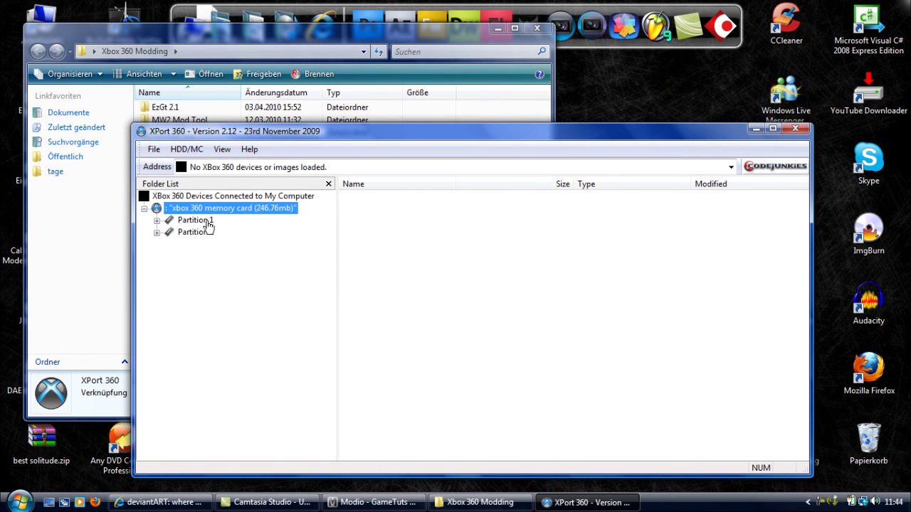
pyautogui.click(206, 232)
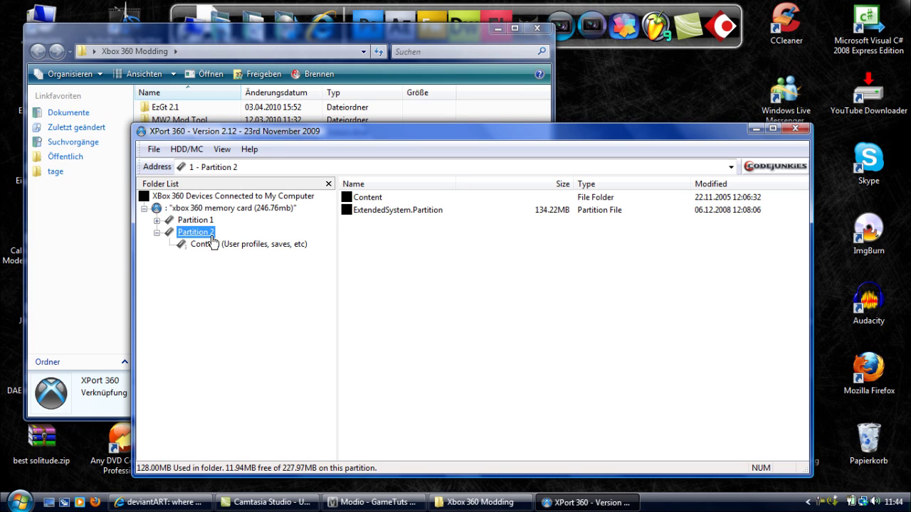
pyautogui.click(215, 245)
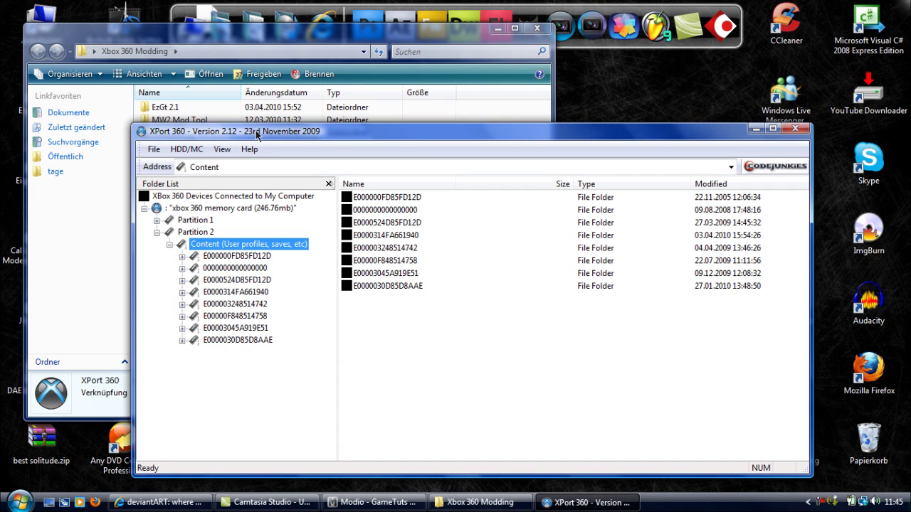
pyautogui.doubleClick(235, 267)
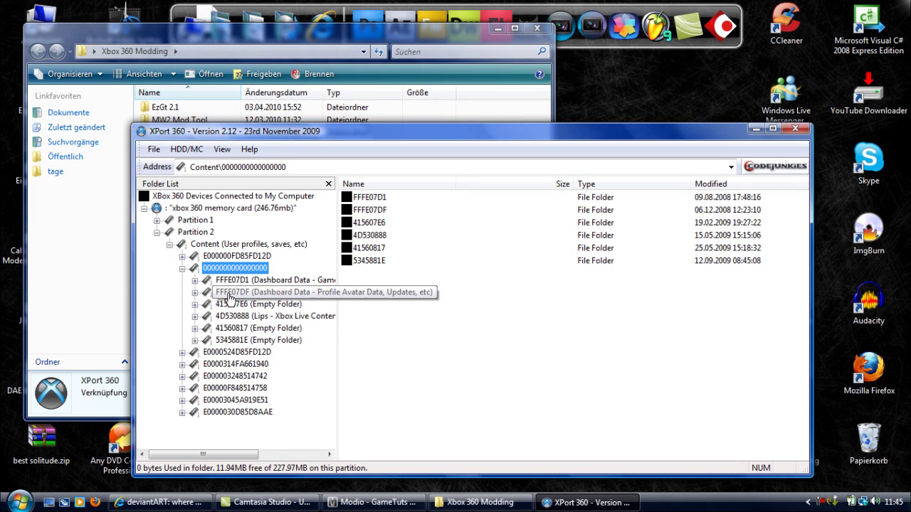
pyautogui.doubleClick(232, 282)
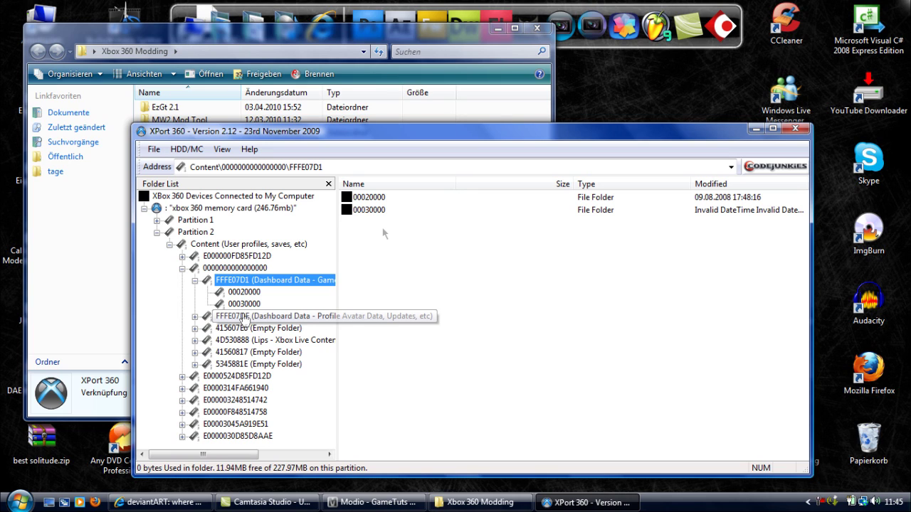
pyautogui.doubleClick(367, 210)
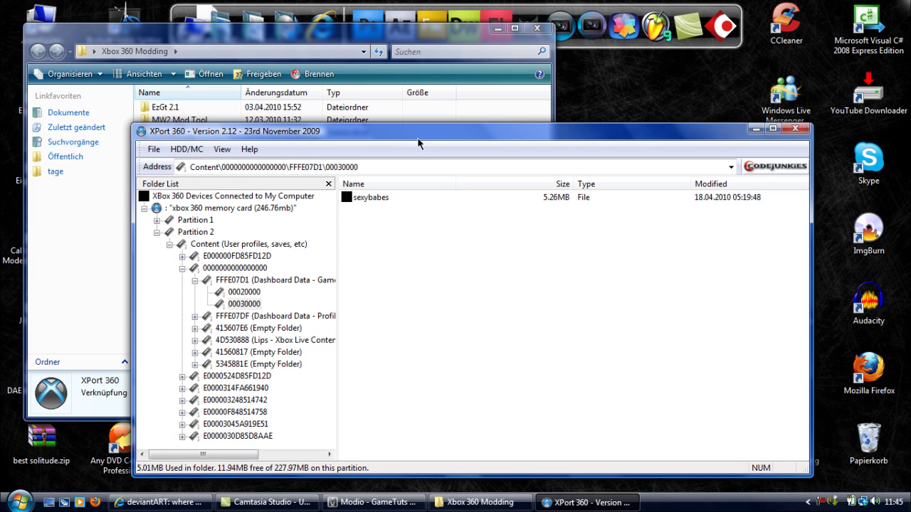
pyautogui.moveTo(417, 135); pyautogui.dragTo(419, 126)
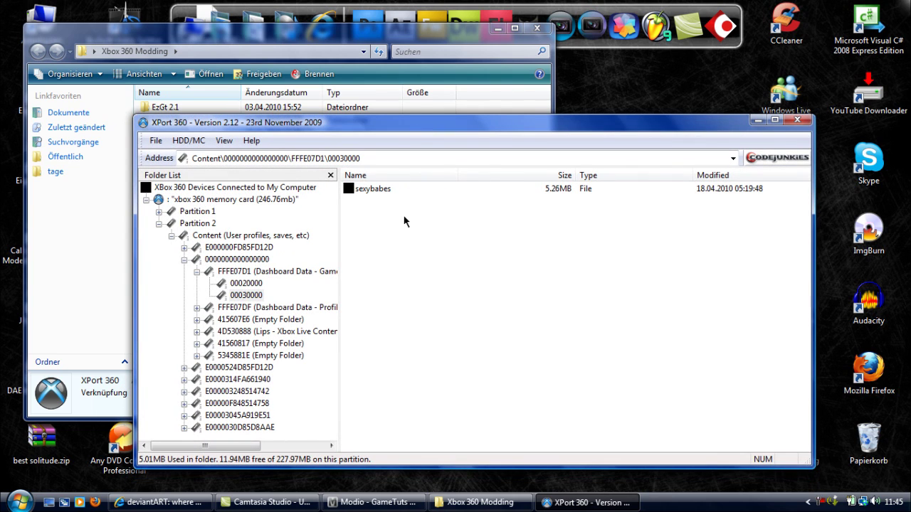
# Switch to the first profile's FFFE07D1\00030000 folder and minimise the Explorer window.
pyautogui.click(184, 259)
pyautogui.click(184, 248)
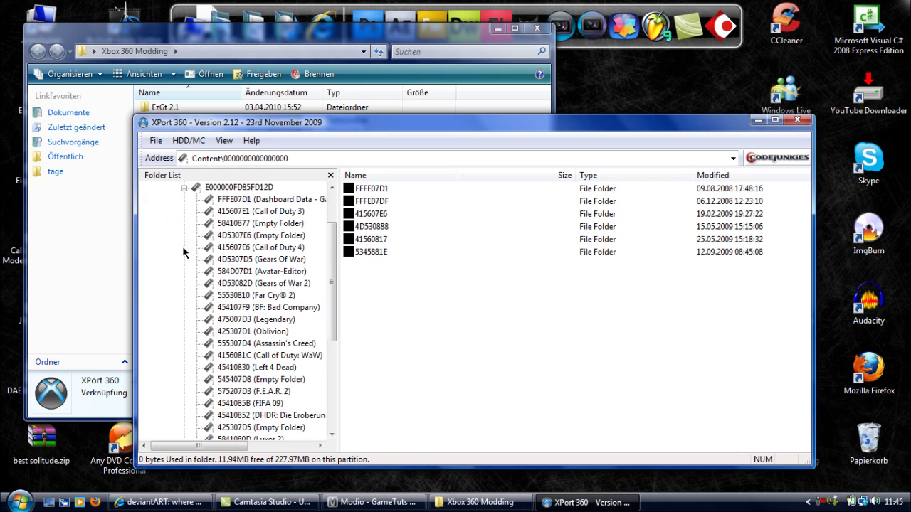
pyautogui.scroll(1, 332, 235)
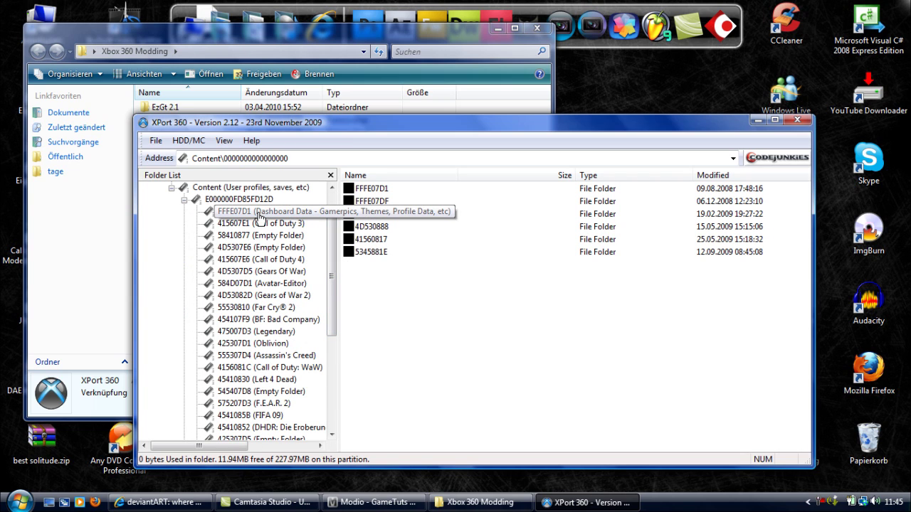
pyautogui.click(259, 218)
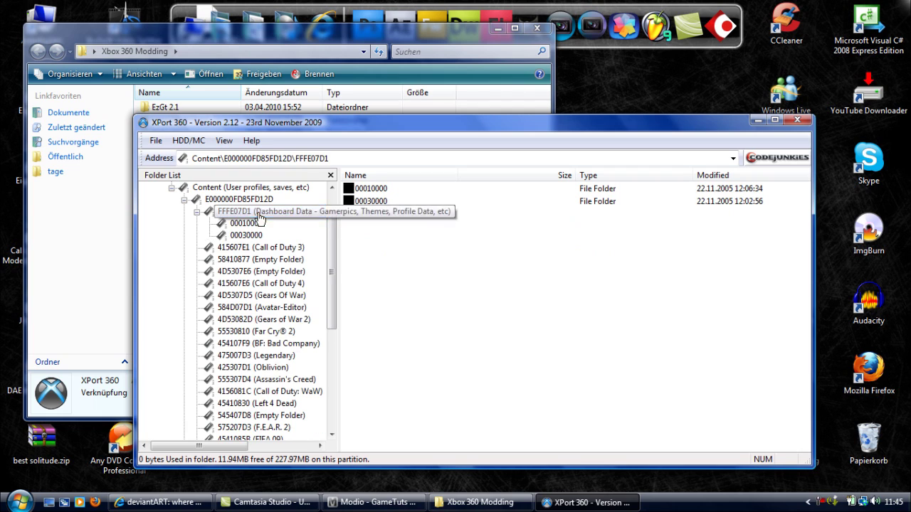
pyautogui.click(245, 236)
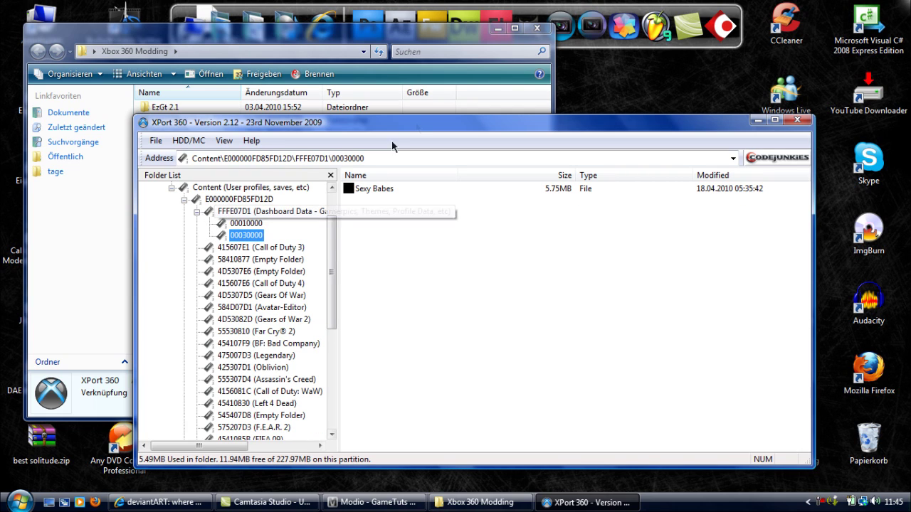
pyautogui.click(496, 32)
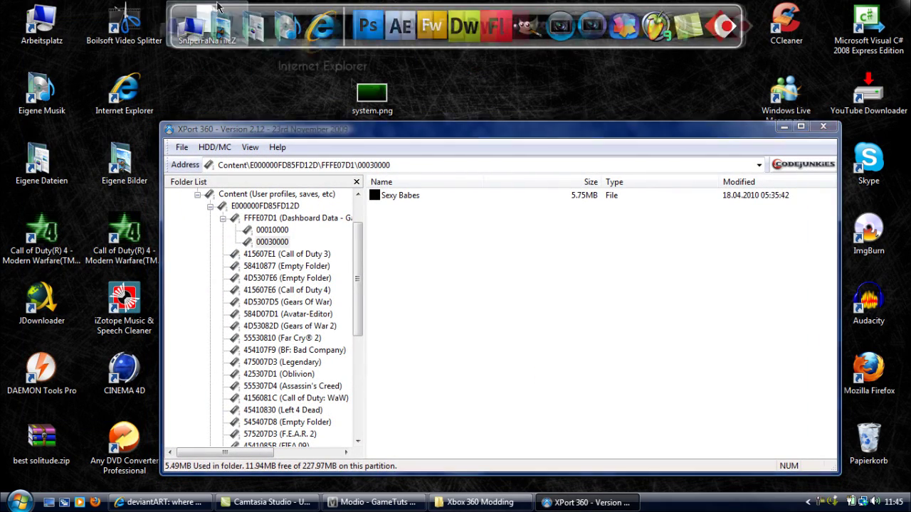
# Drag the new theme file into the profile's 00030000 folder, then close XPort 360.
pyautogui.moveTo(218, 8); pyautogui.dragTo(416, 238)
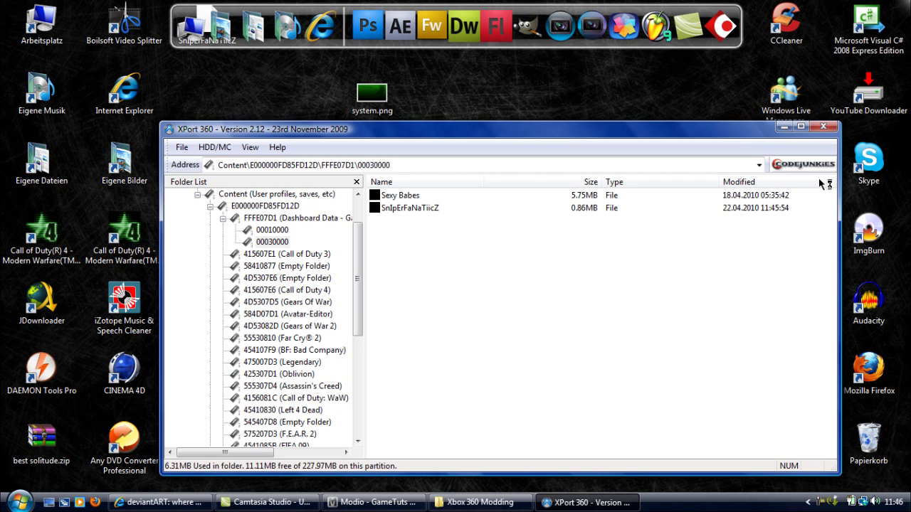
pyautogui.click(822, 128)
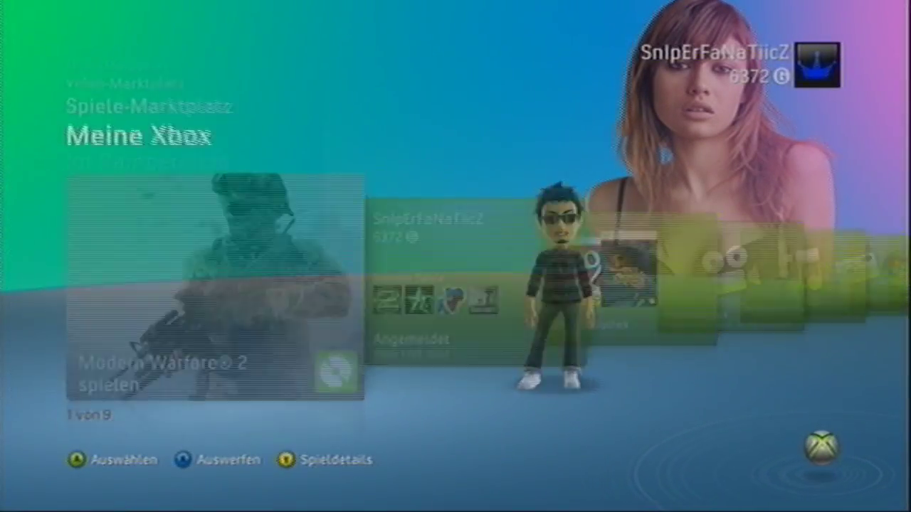
# Open the gamer profile menu on the Meine Xbox channel and highlight 'Thema ändern'.
pyautogui.press('Down')
pyautogui.press('Down')
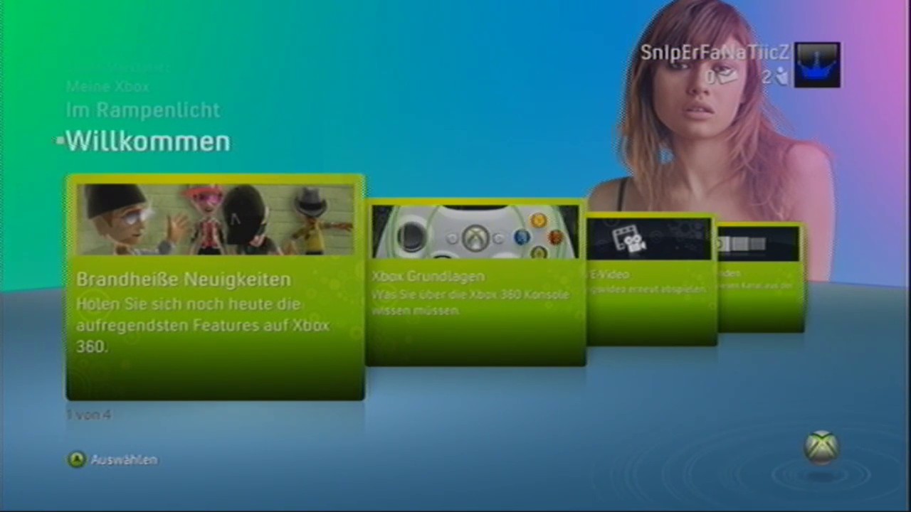
pyautogui.press('Up')
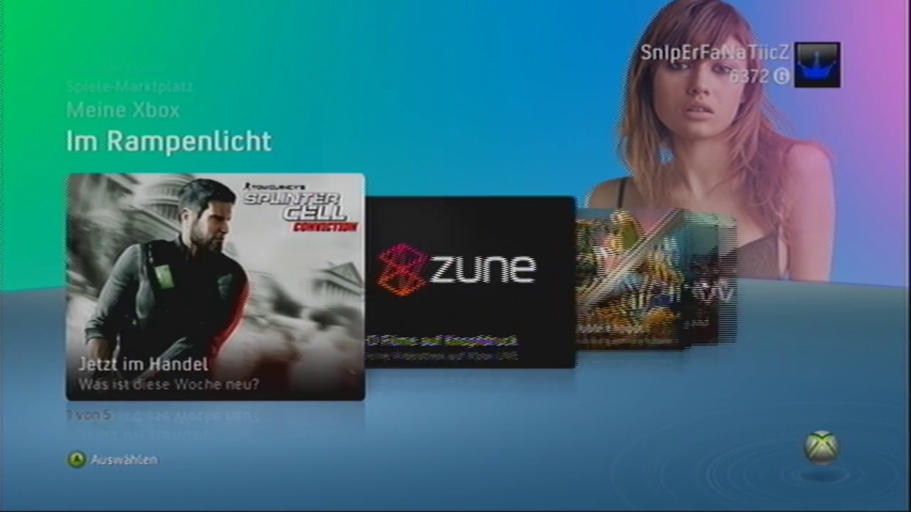
pyautogui.press('Up')
pyautogui.press('Right')
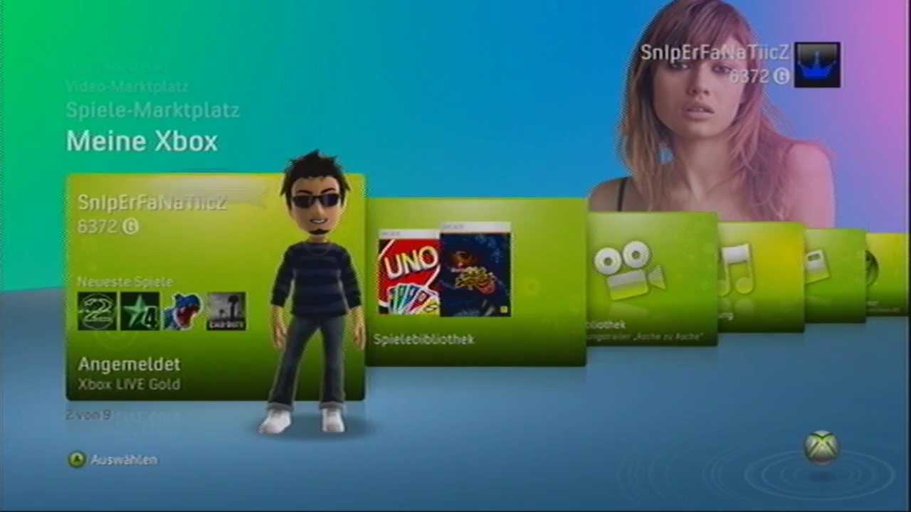
pyautogui.press('Return')
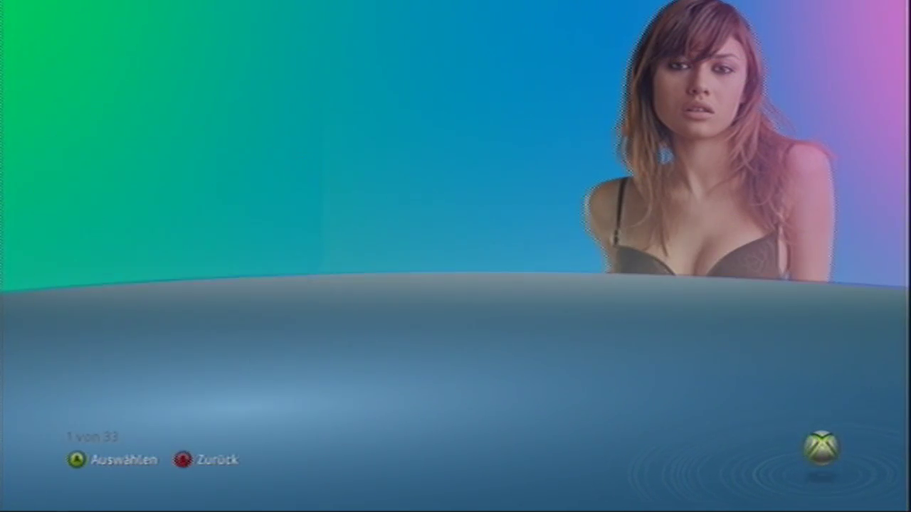
pyautogui.press('Down')
pyautogui.press('Down')
pyautogui.press('Down')
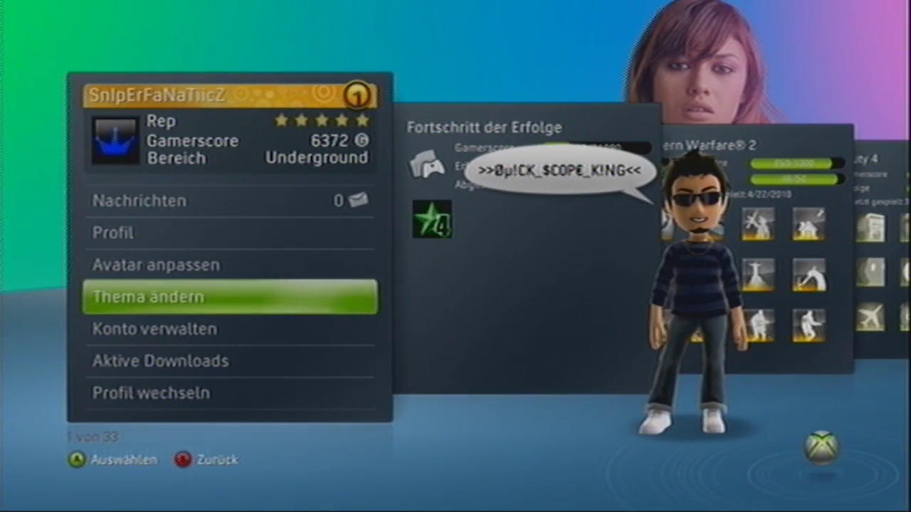
# Apply the newly copied custom theme from 'Thema auswählen' and close the profile menu.
pyautogui.press('Return')
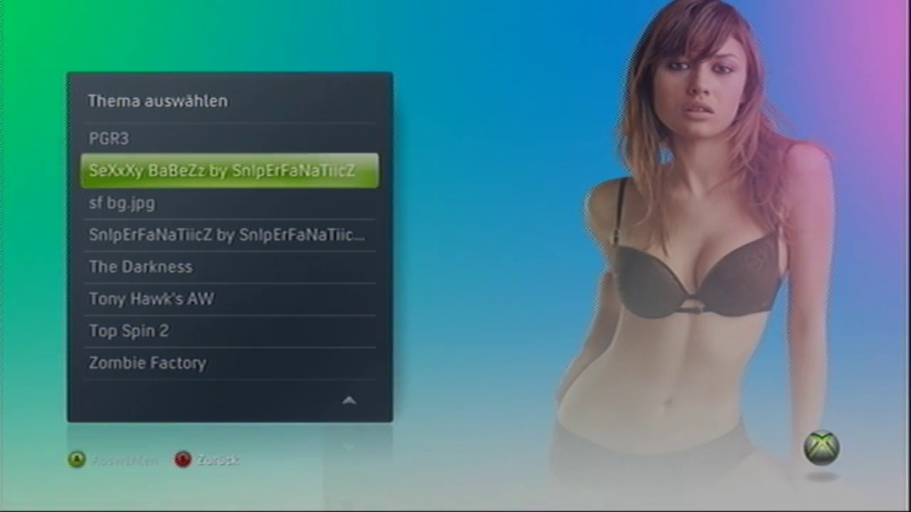
pyautogui.press('Down')
pyautogui.press('Down')
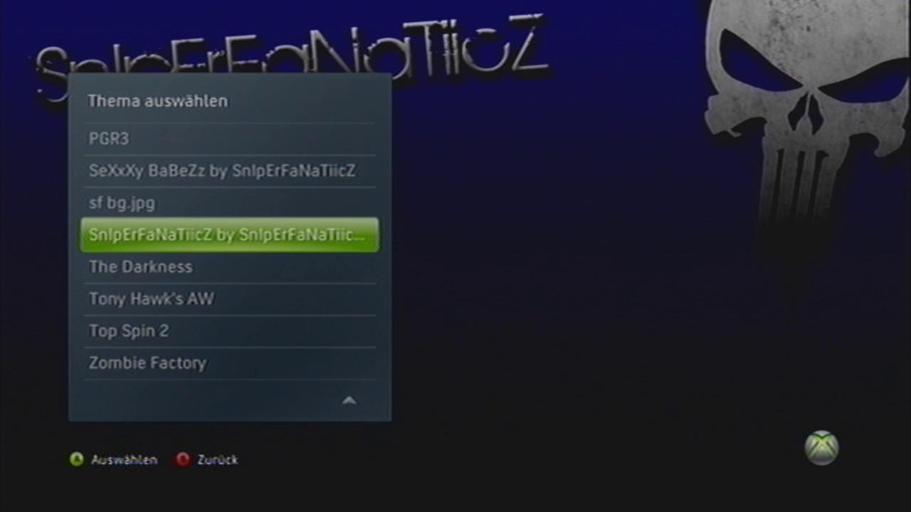
pyautogui.press('Return')
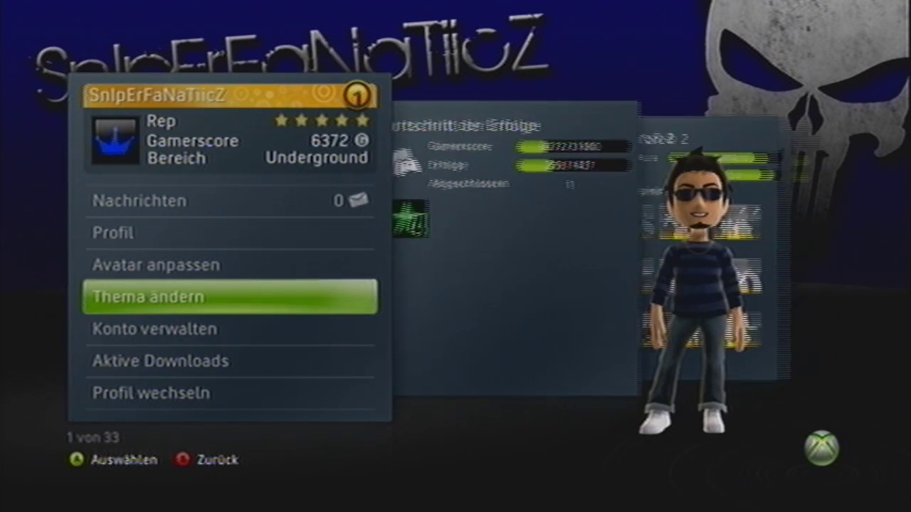
pyautogui.press('Escape')
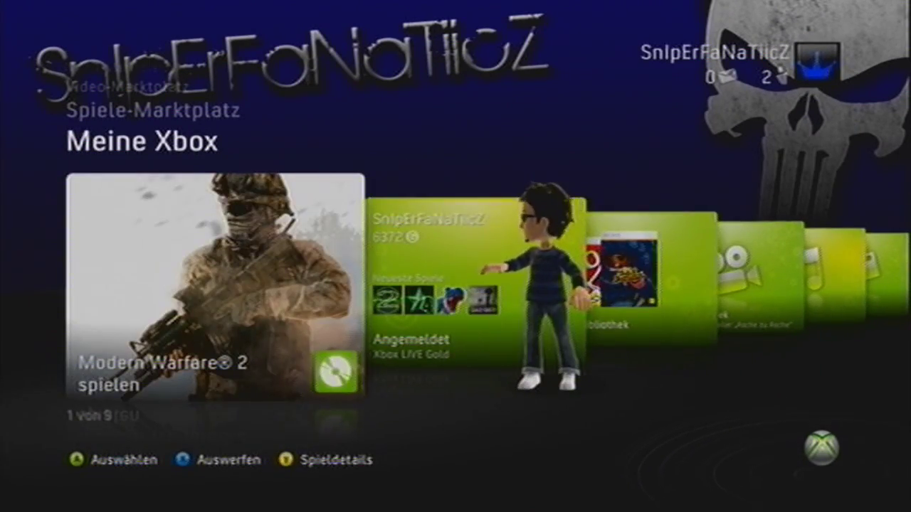
# Browse the Meine Xbox tiles, neighbouring channels and Spielebibliothek under the new theme.
pyautogui.press('Right')
pyautogui.press('Right')
pyautogui.press('Right')
pyautogui.press('Right')
pyautogui.press('Right')
pyautogui.press('Right')
pyautogui.press('Right')
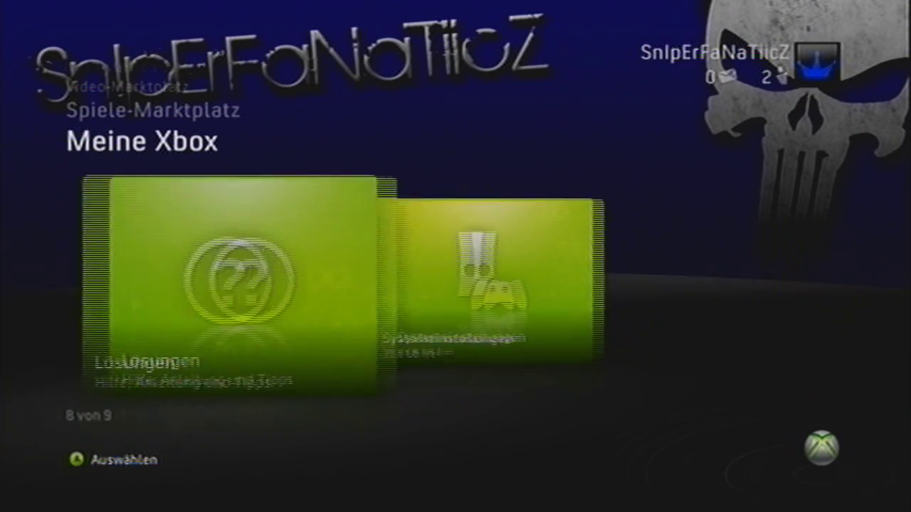
pyautogui.press('Up')
pyautogui.press('Down')
pyautogui.press('Down')
pyautogui.press('Up')
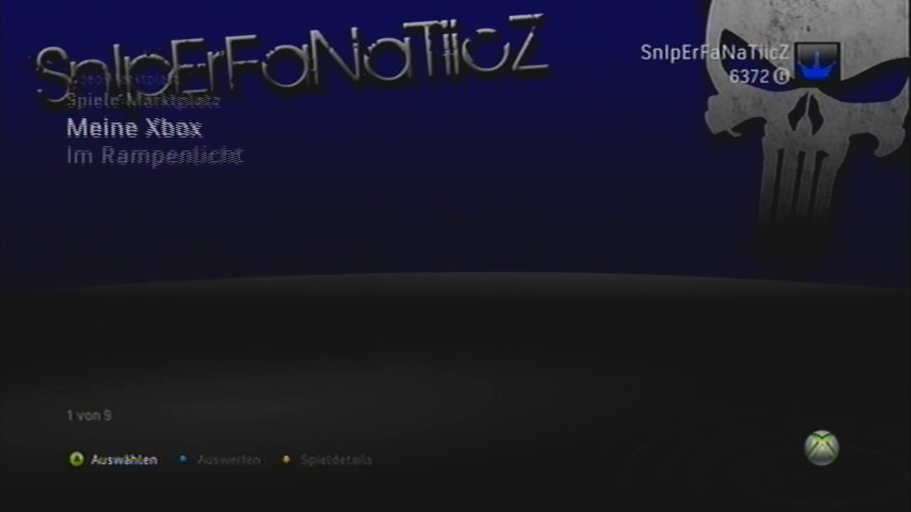
pyautogui.press('Right')
pyautogui.press('Right')
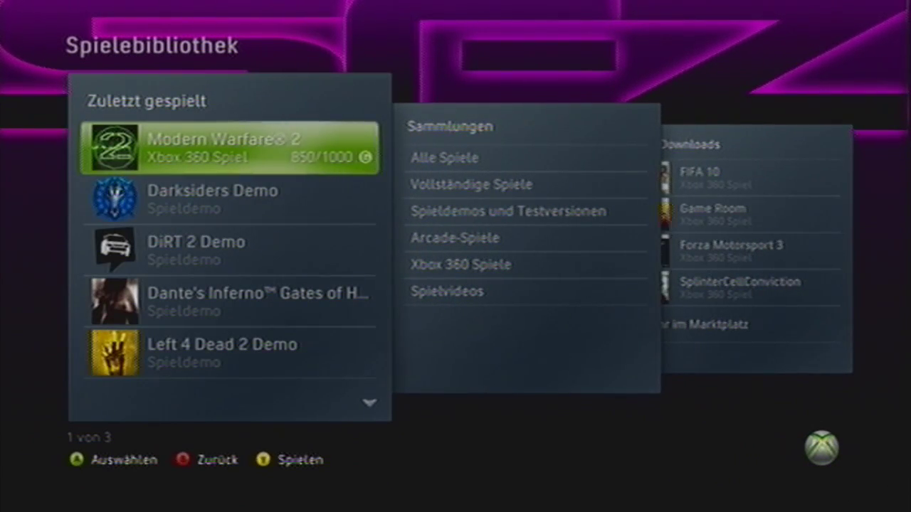
pyautogui.press('Escape')
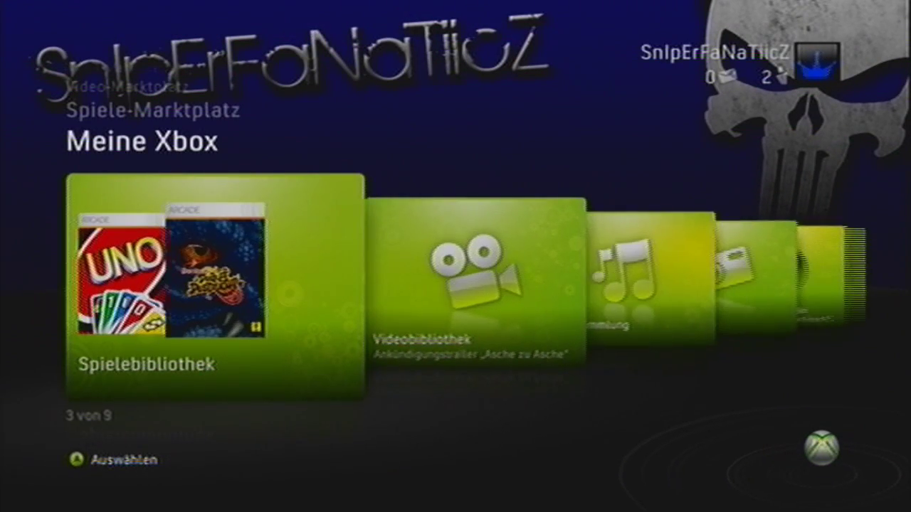
# Check the Videobibliothek source choices, then open Systemeinstellungen with its green theme background.
pyautogui.press('Right')
pyautogui.press('Return')
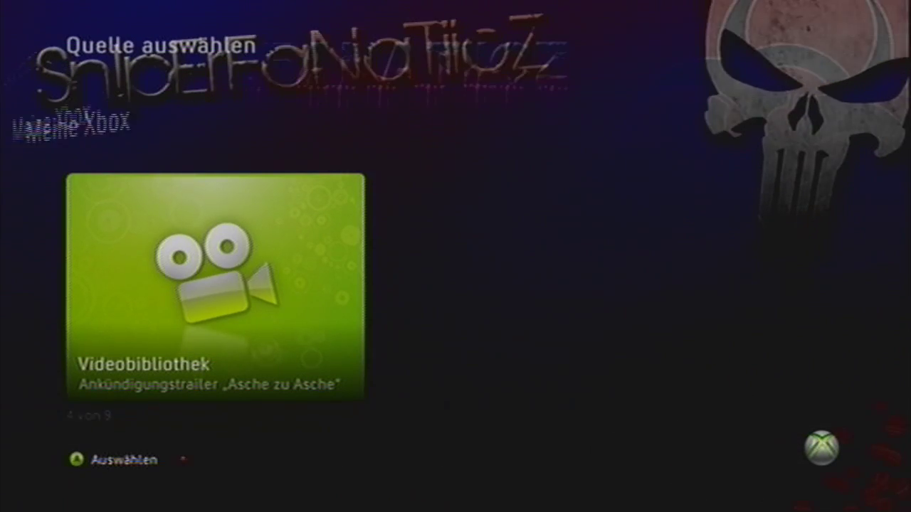
pyautogui.press('Escape')
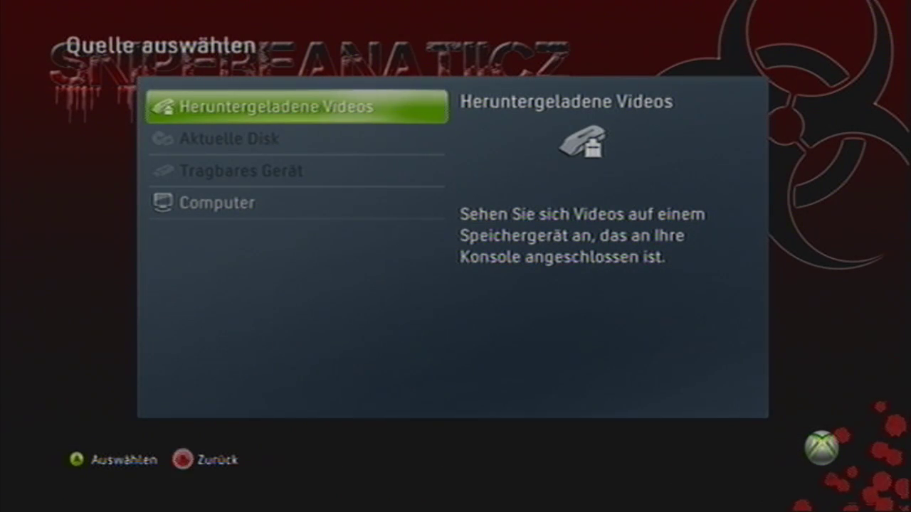
pyautogui.press('Right')
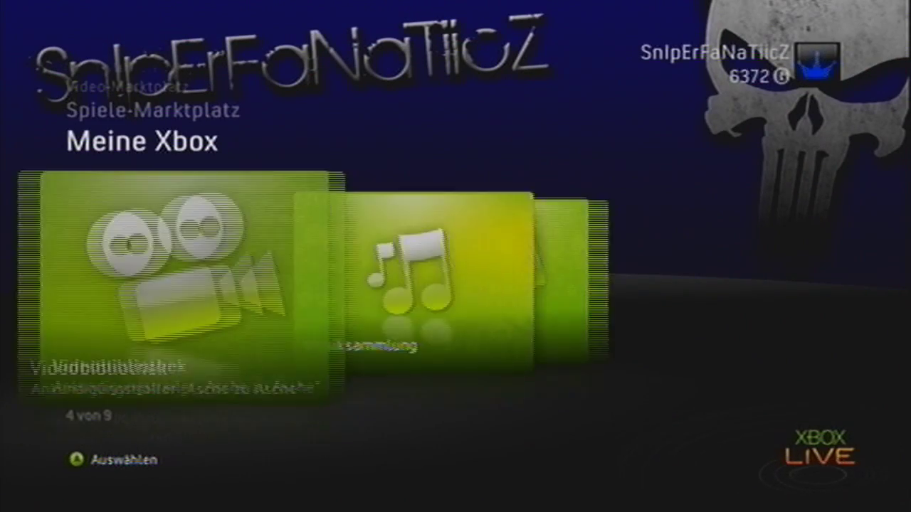
pyautogui.press('Right')
pyautogui.press('Right')
pyautogui.press('Right')
pyautogui.press('Right')
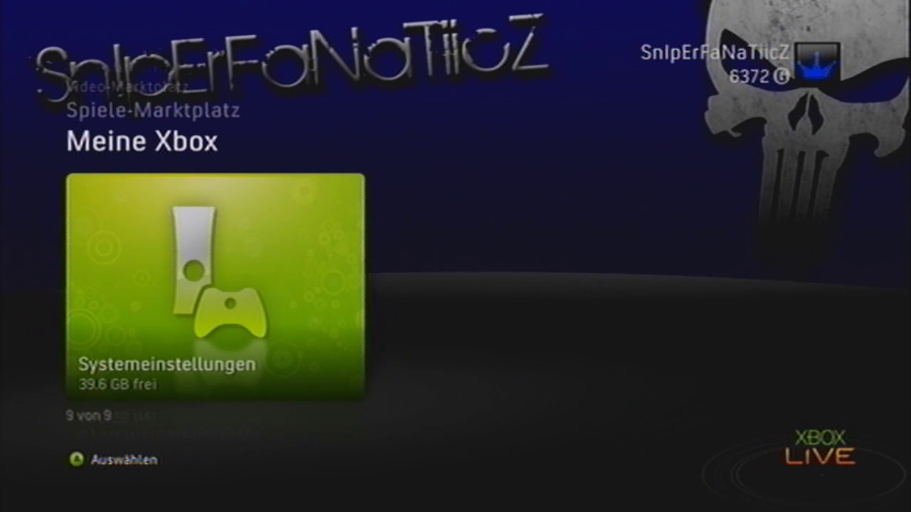
pyautogui.press('Return')
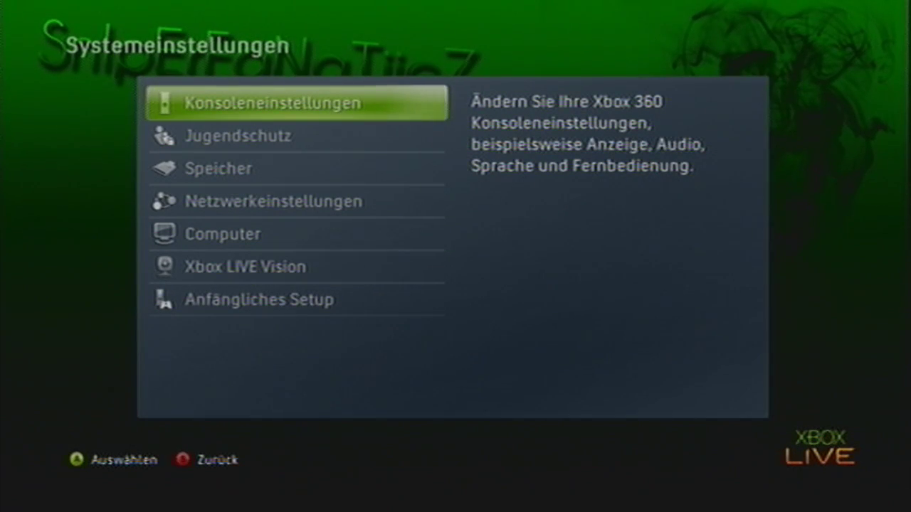